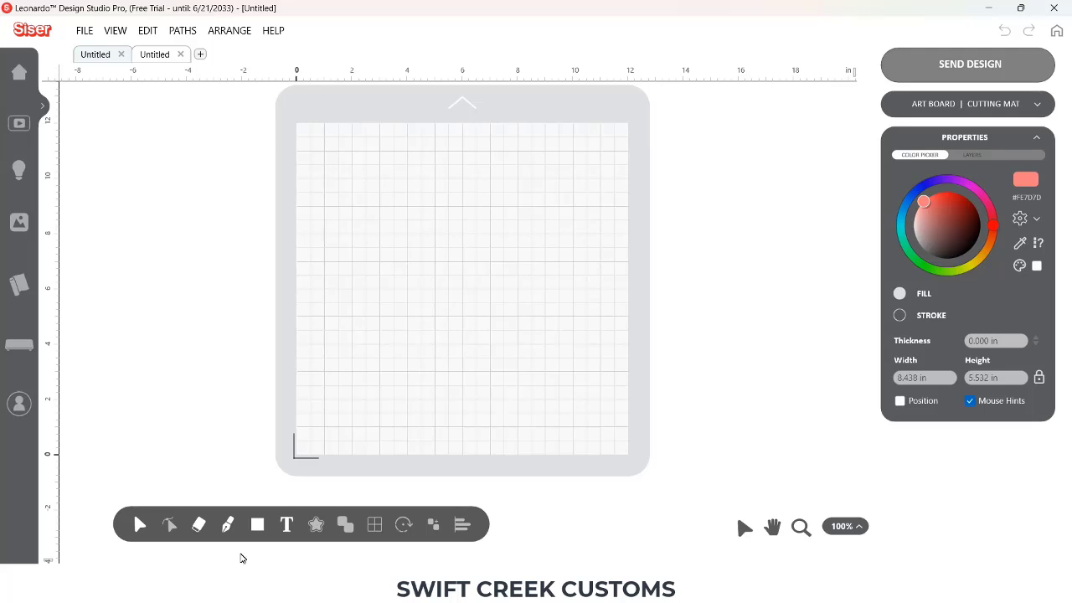
Add the text '15' in the PN Pixelcraft font at 7 in font size.
{"action": "left_click", "coordinate": [287, 530]}
{"action": "left_click", "coordinate": [646, 132]}
{"action": "type", "text": "15"}
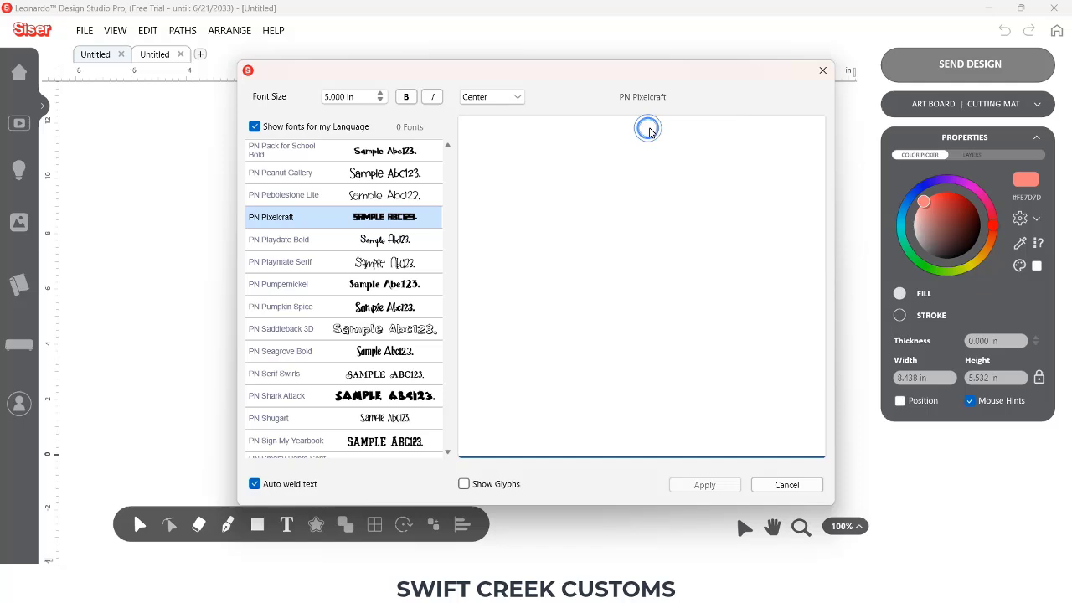
{"action": "left_click", "coordinate": [367, 104]}
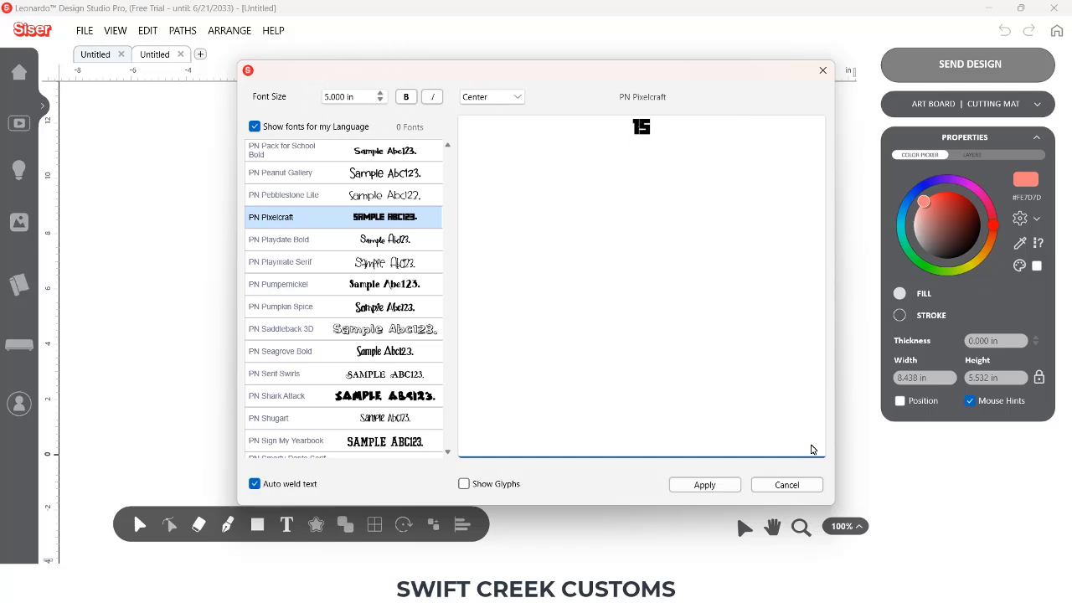
{"action": "double_click", "coordinate": [348, 99]}
{"action": "type", "text": "7"}
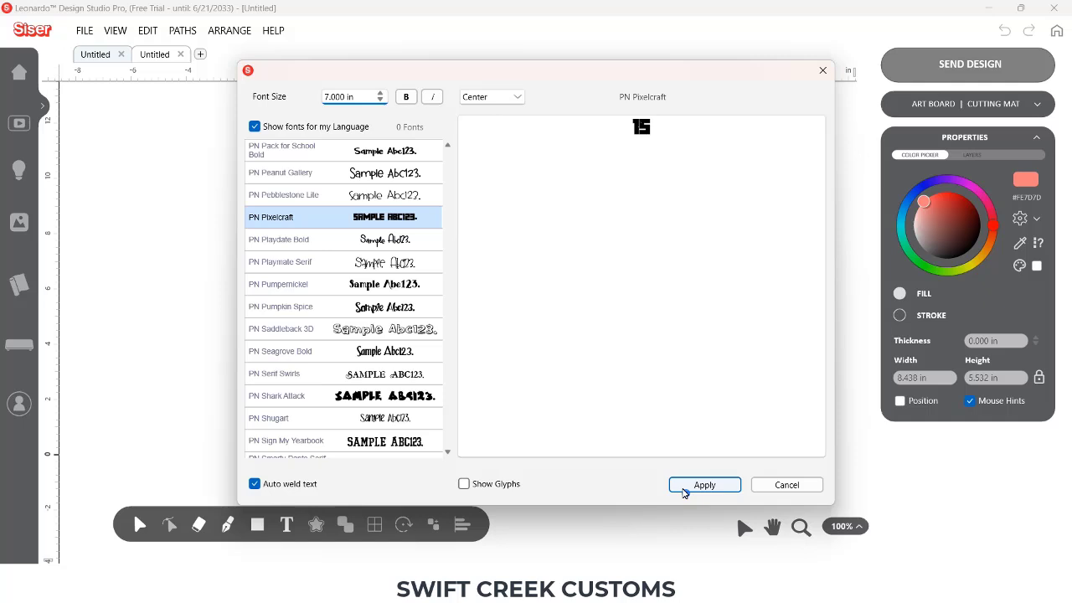
{"action": "left_click", "coordinate": [689, 489]}
Move the 15 left and enlarge it to about 5.8 by 5.1 in.
{"action": "left_click_drag", "start_coordinate": [502, 279], "coordinate": [430, 277]}
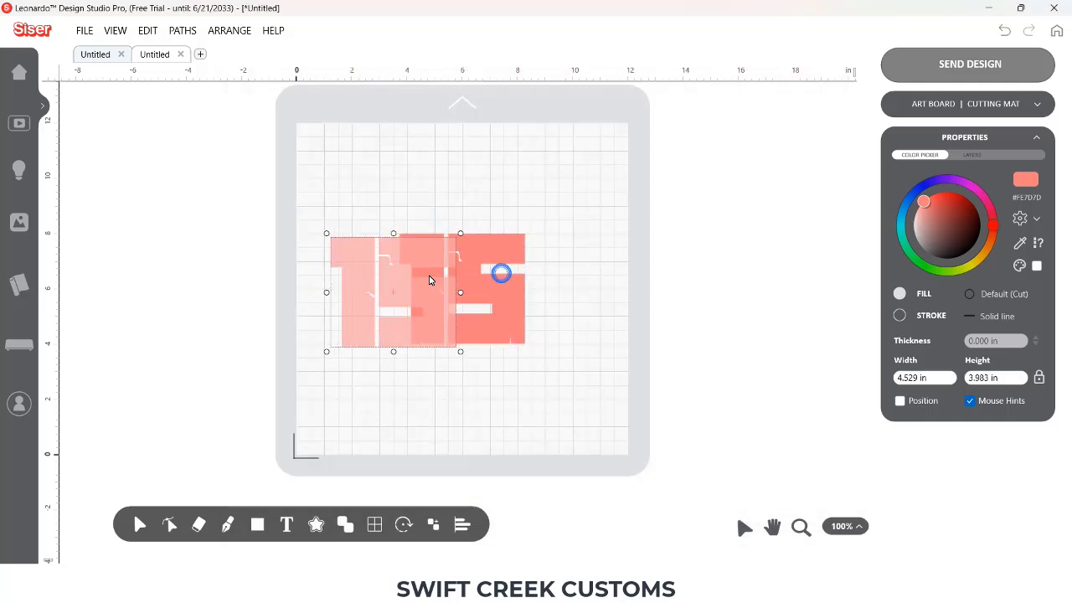
{"action": "left_click_drag", "start_coordinate": [457, 349], "coordinate": [493, 383]}
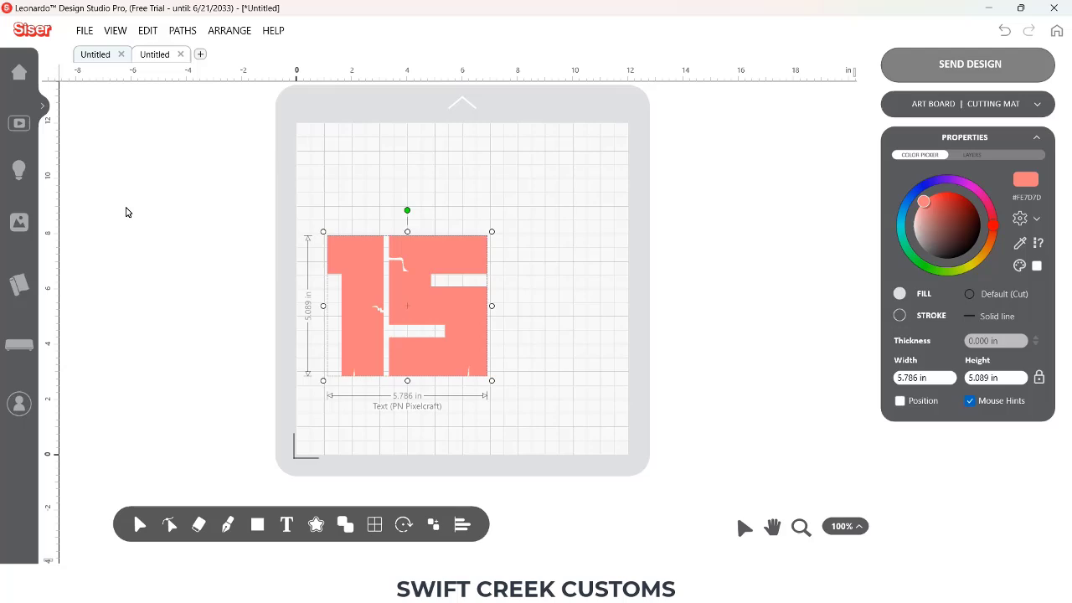
{"action": "left_click", "coordinate": [24, 222]}
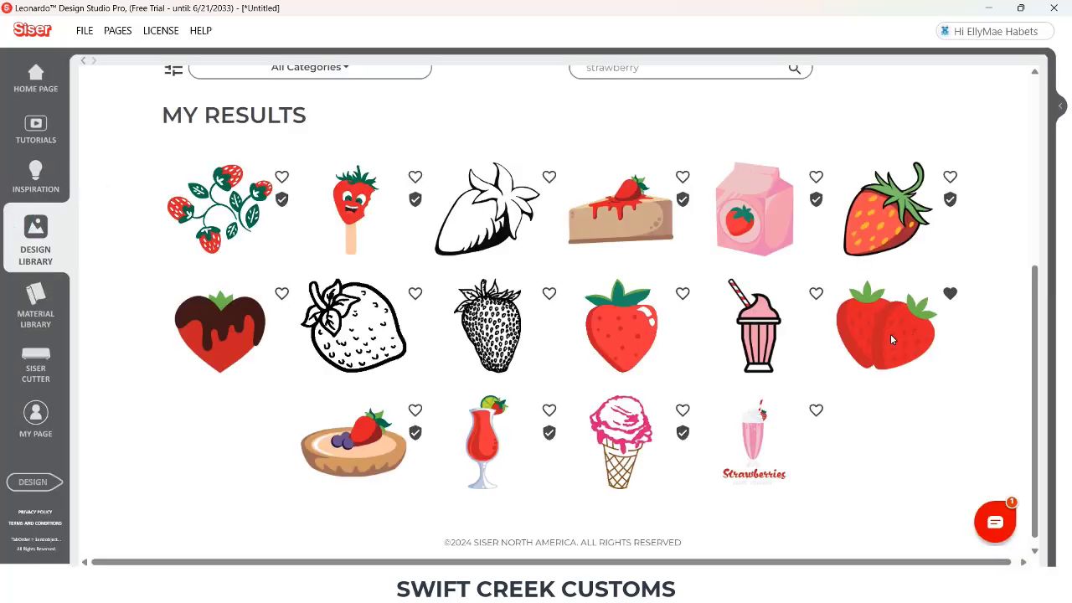
Place Strawberries 3 over the 15's lower right, about 3.0 by 2.7 in, and select both.
{"action": "left_click", "coordinate": [912, 335]}
{"action": "left_click", "coordinate": [555, 475]}
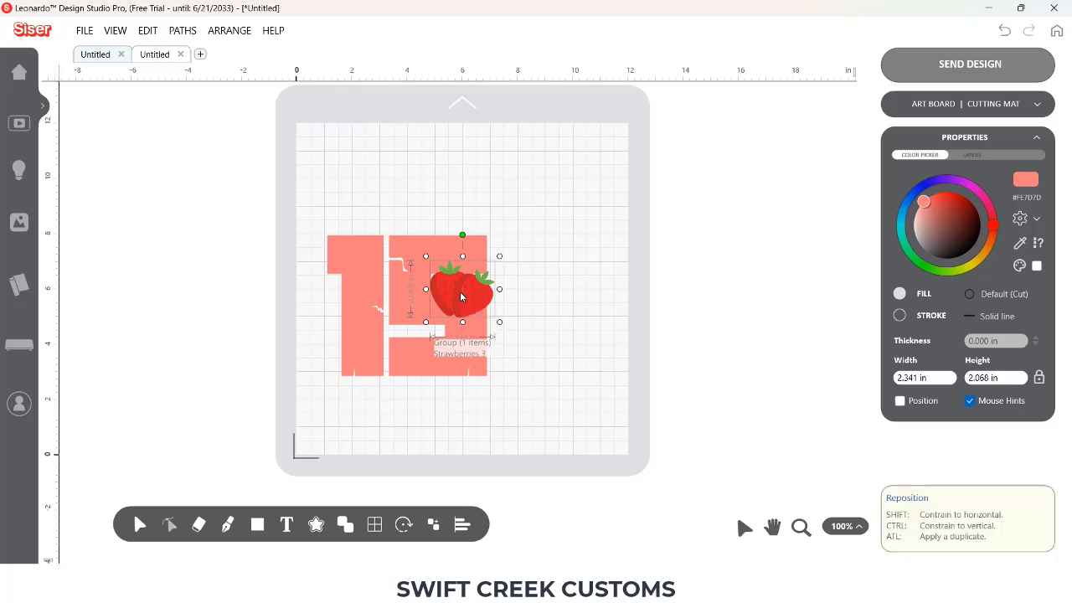
{"action": "left_click_drag", "start_coordinate": [460, 291], "coordinate": [499, 364]}
{"action": "left_click_drag", "start_coordinate": [538, 318], "coordinate": [557, 297]}
{"action": "left_click_drag", "start_coordinate": [317, 200], "coordinate": [570, 385]}
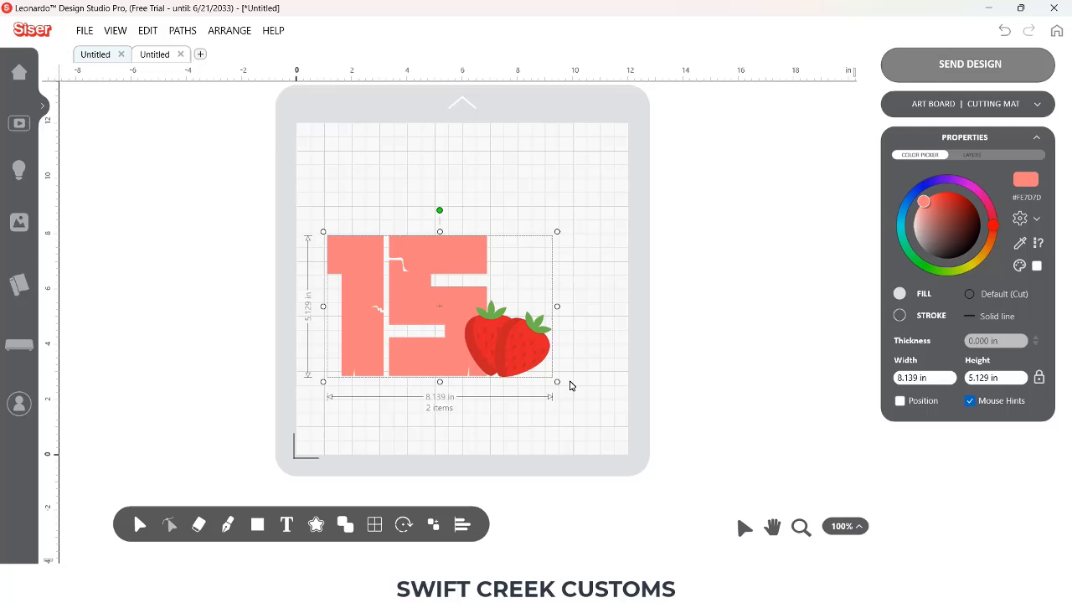
{"action": "left_click", "coordinate": [316, 524]}
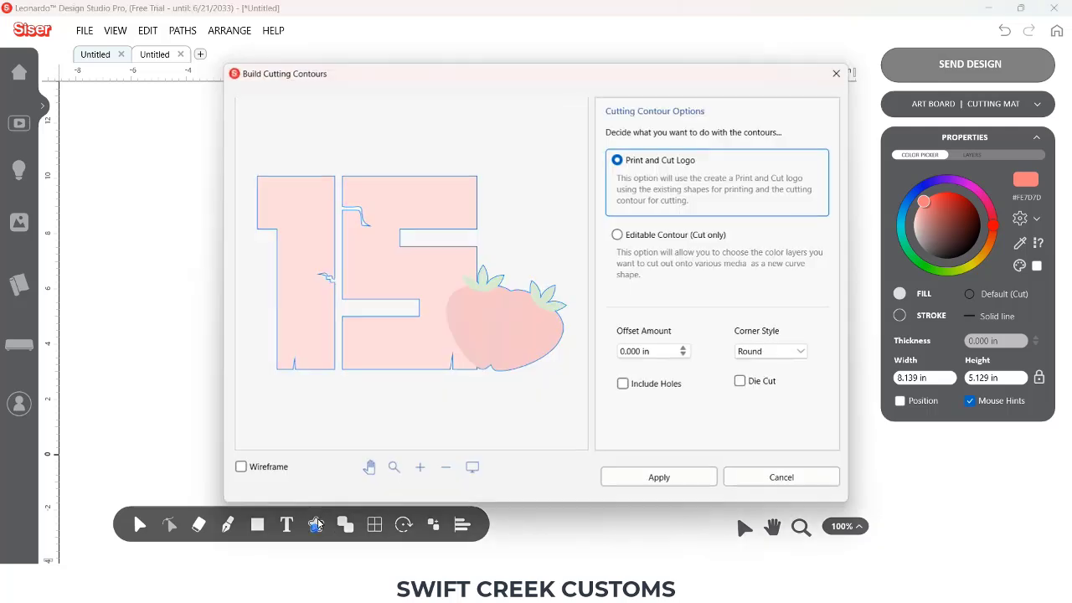
Choose an editable cut-only contour in light pink #FECBCB.
{"action": "left_click", "coordinate": [617, 235]}
{"action": "left_click", "coordinate": [760, 419]}
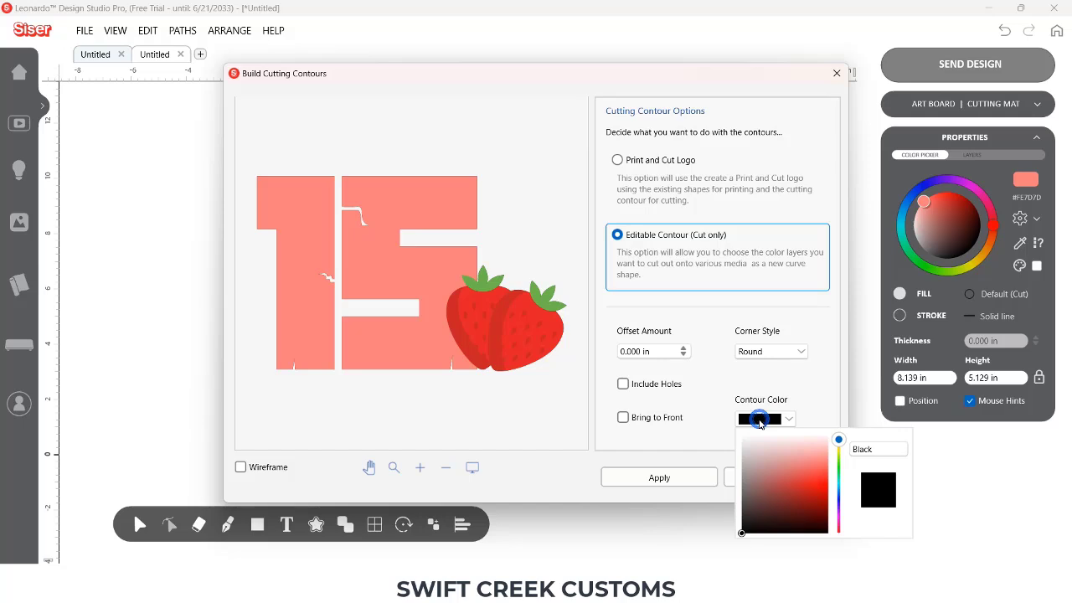
{"action": "left_click", "coordinate": [825, 452]}
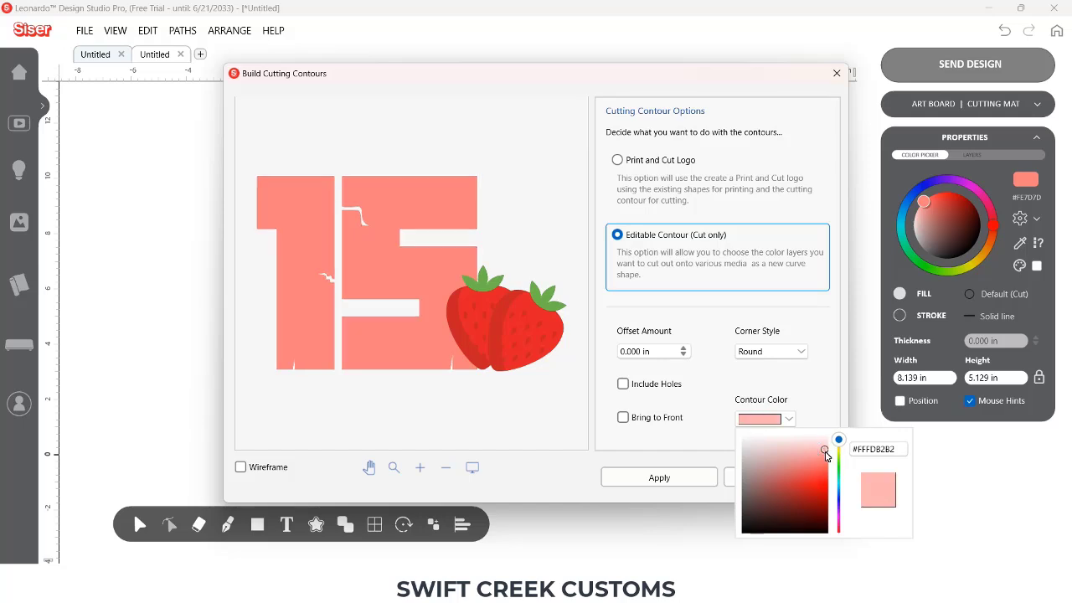
Set the contour offset amount to 0.181 in and apply it.
{"action": "left_click", "coordinate": [684, 350]}
{"action": "left_click", "coordinate": [684, 349]}
{"action": "left_click", "coordinate": [684, 350]}
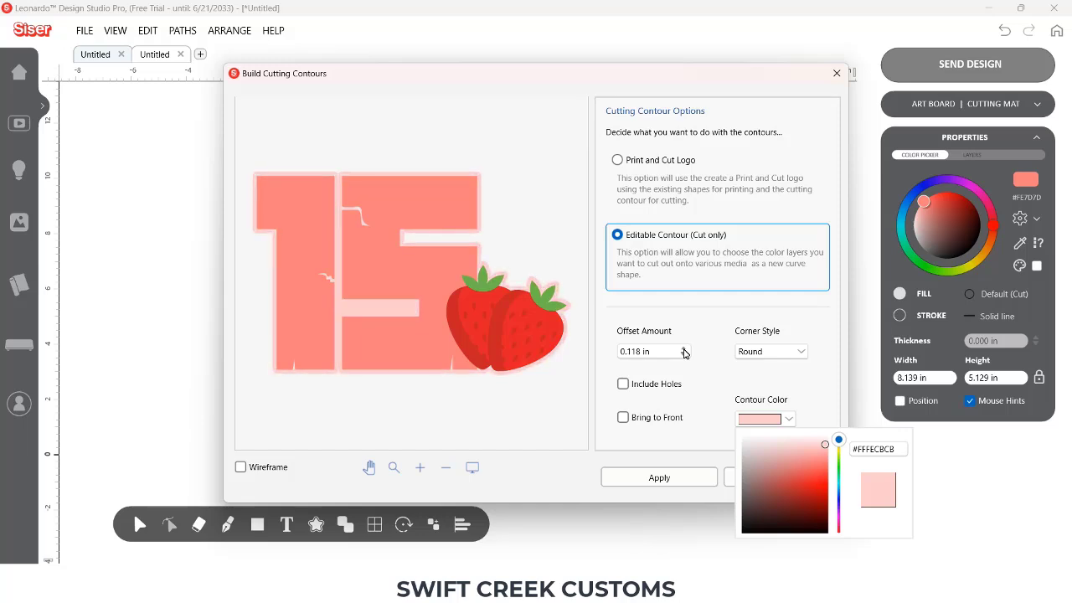
{"action": "left_click", "coordinate": [684, 350]}
{"action": "left_click", "coordinate": [684, 350]}
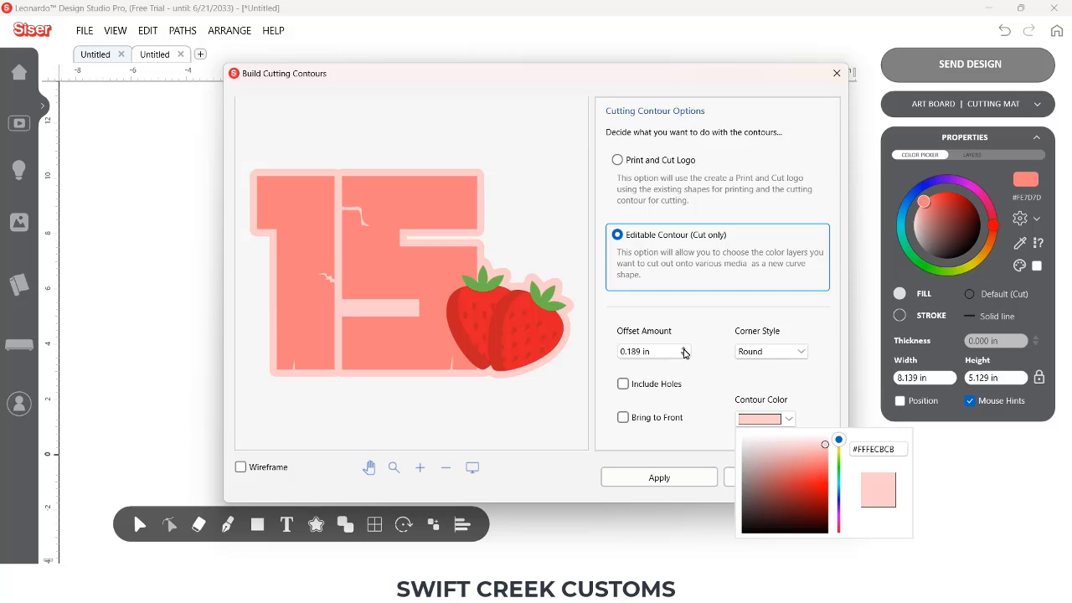
{"action": "left_click", "coordinate": [684, 350]}
{"action": "left_click", "coordinate": [684, 350]}
{"action": "left_click", "coordinate": [684, 350]}
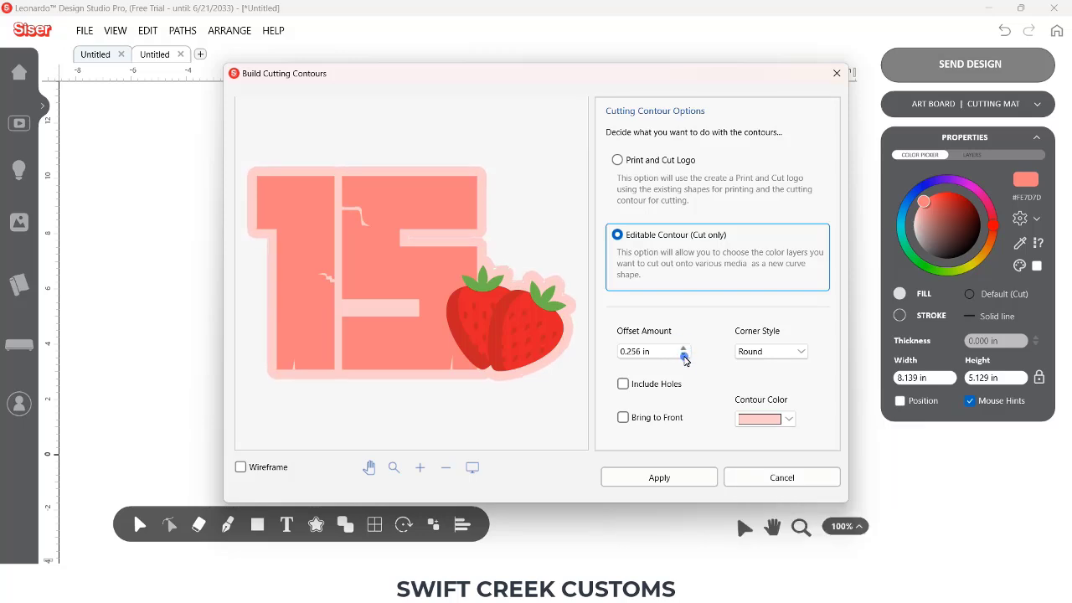
{"action": "left_click", "coordinate": [684, 356]}
{"action": "left_click", "coordinate": [684, 356]}
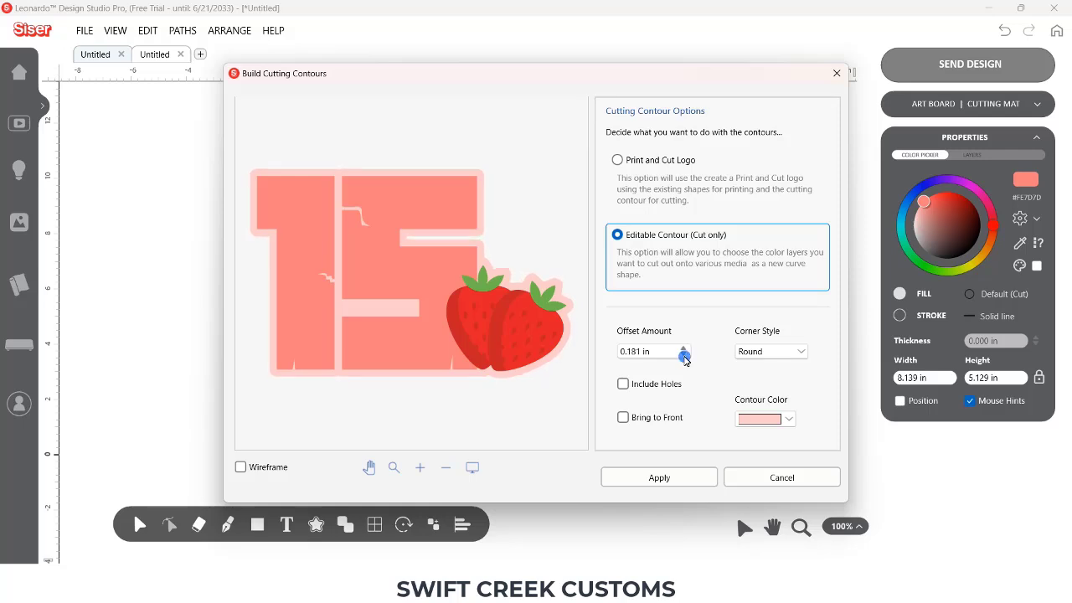
{"action": "left_click", "coordinate": [677, 479]}
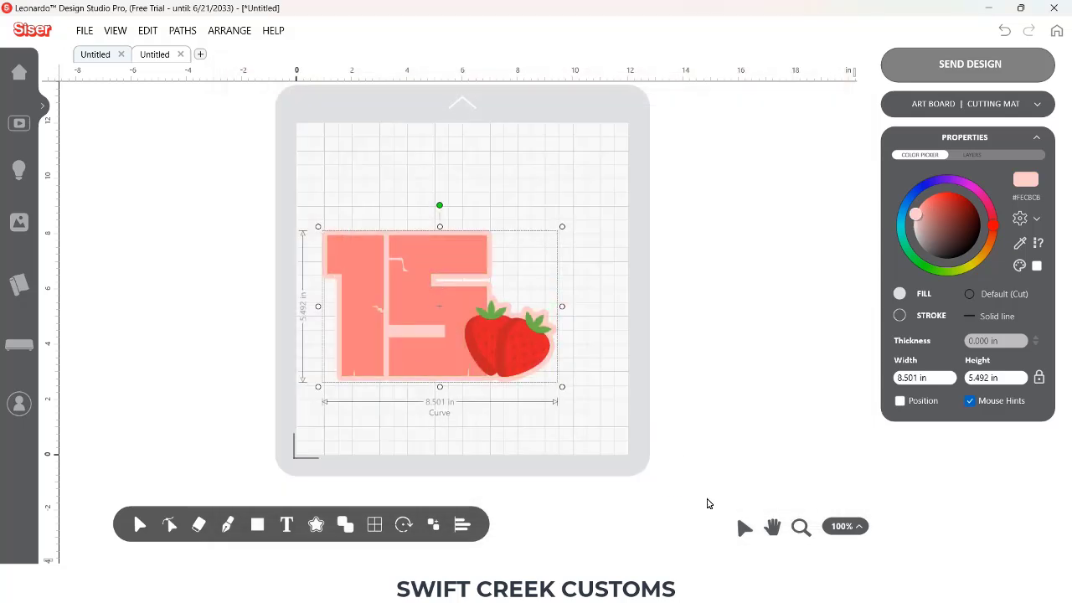
Recolour the 15 text to near-white #EEEEEE, then zoom into the notch corner.
{"action": "left_click", "coordinate": [800, 529]}
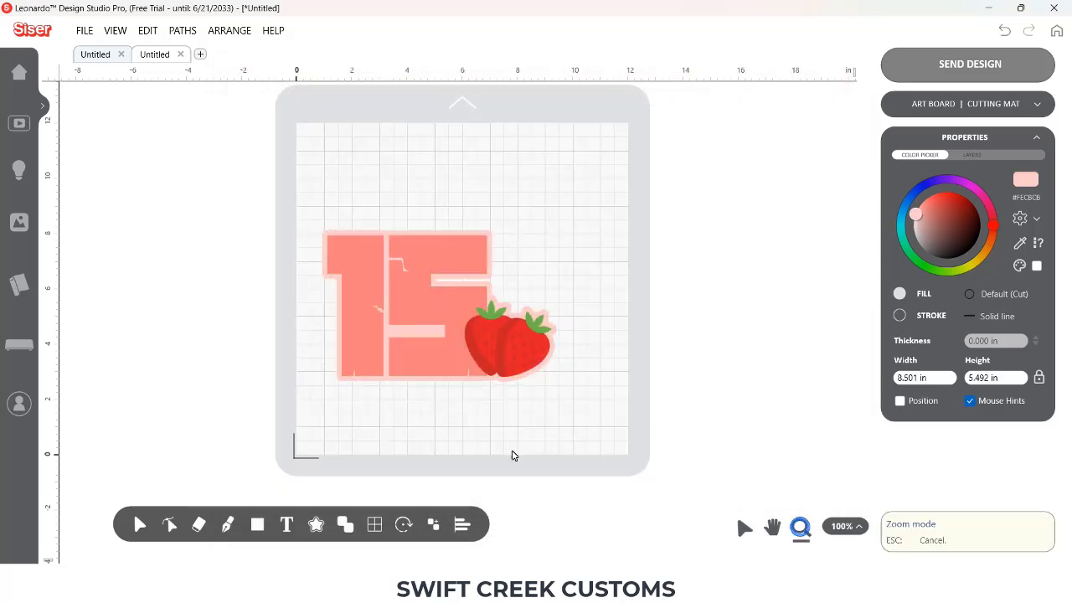
{"action": "left_click", "coordinate": [442, 368]}
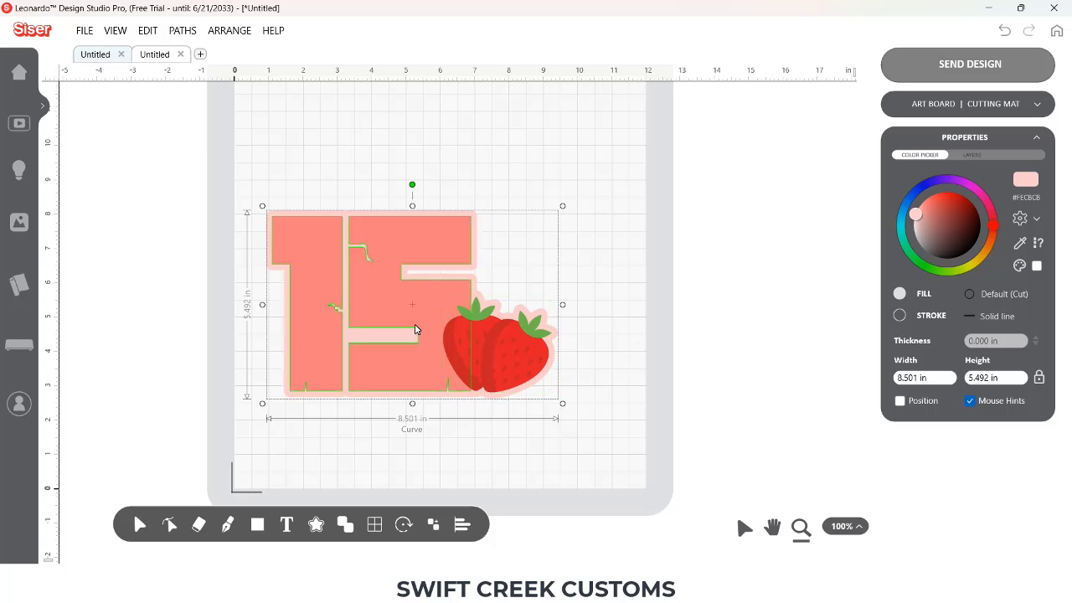
{"action": "left_click", "coordinate": [396, 311]}
{"action": "mouse_move", "coordinate": [923, 203]}
{"action": "left_mouse_down"}
{"action": "mouse_move", "coordinate": [921, 238]}
{"action": "mouse_move", "coordinate": [913, 231]}
{"action": "left_mouse_up"}
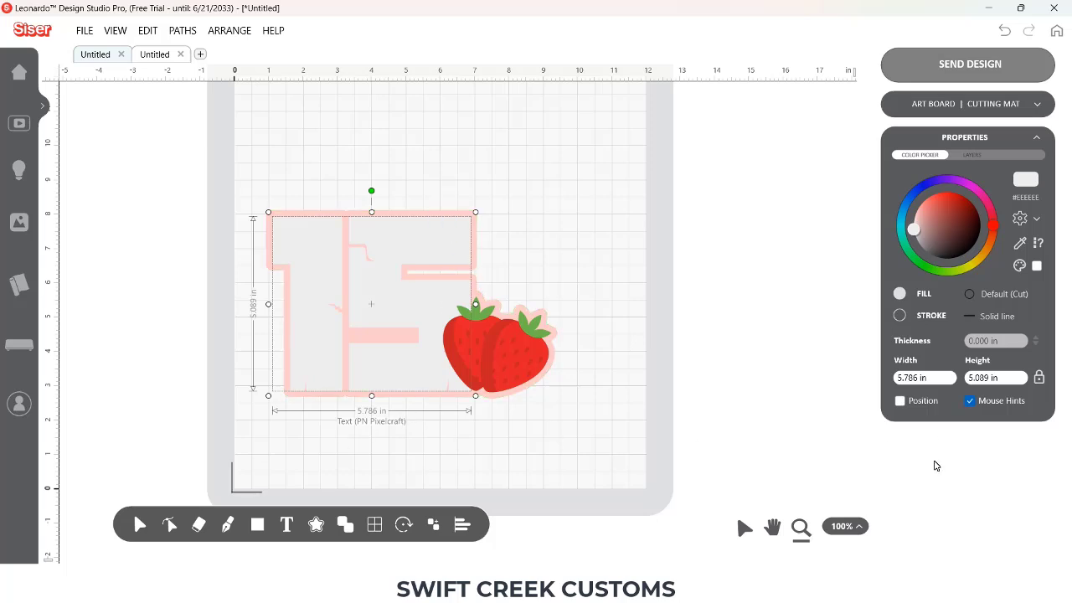
{"action": "left_click", "coordinate": [799, 528]}
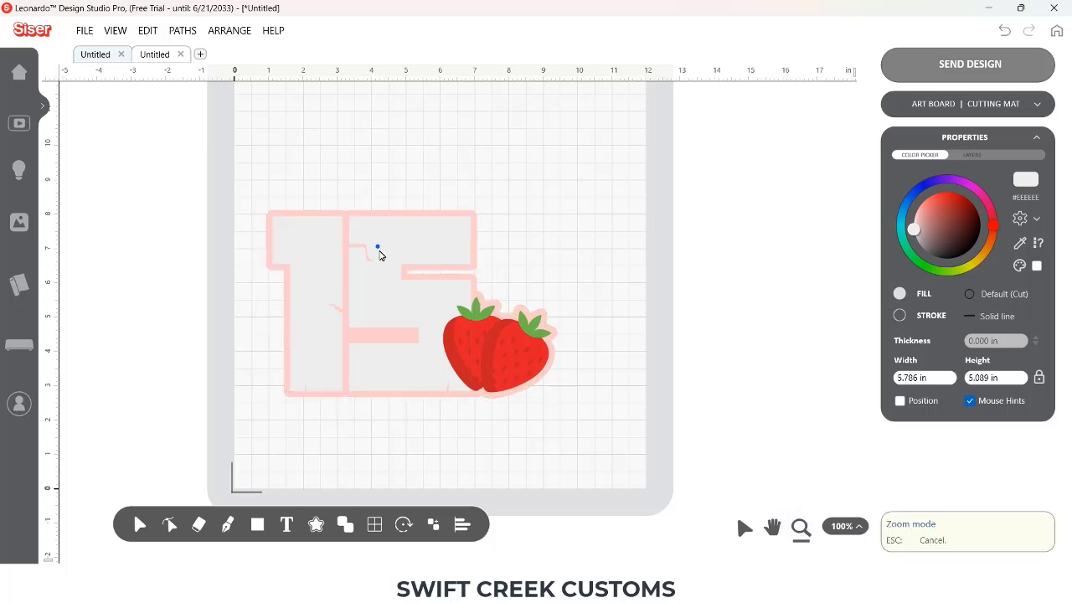
{"action": "left_click_drag", "start_coordinate": [378, 248], "coordinate": [527, 310]}
{"action": "left_click", "coordinate": [169, 524]}
Edit the pink contour's nodes to close the thin slot and remove a misplaced notch node.
{"action": "left_click", "coordinate": [139, 524]}
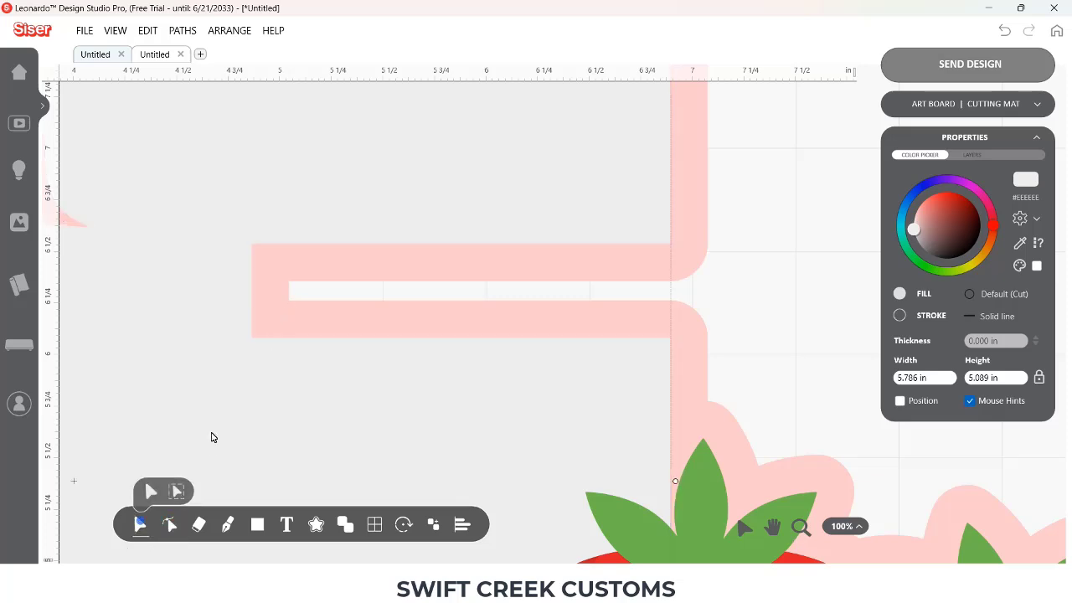
{"action": "left_click", "coordinate": [299, 298]}
{"action": "left_click", "coordinate": [170, 524]}
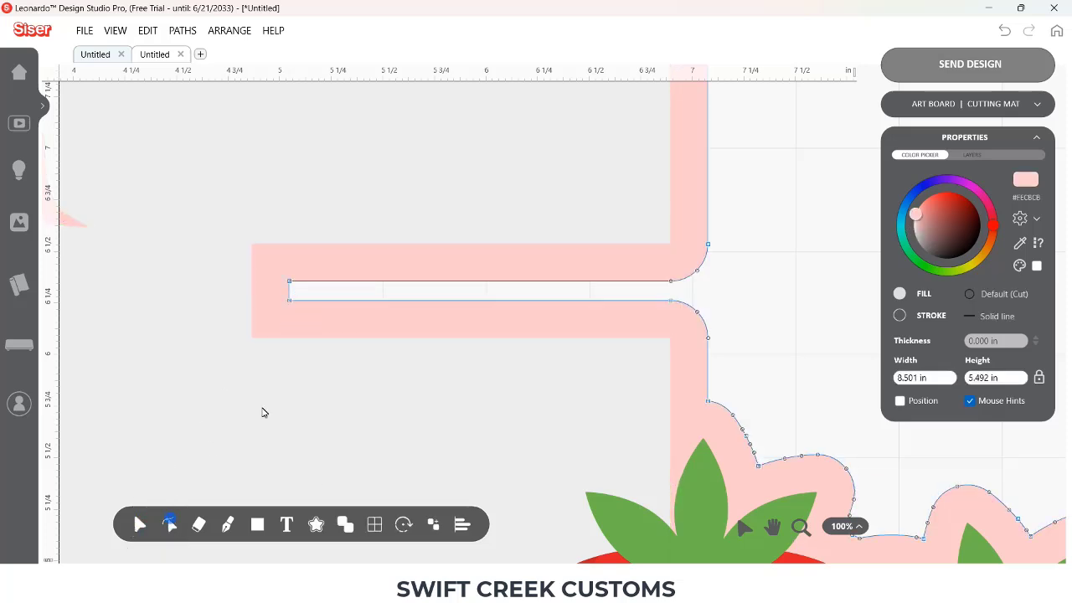
{"action": "left_click_drag", "start_coordinate": [291, 302], "coordinate": [289, 281]}
{"action": "left_click_drag", "start_coordinate": [675, 284], "coordinate": [698, 273]}
{"action": "key", "text": "Delete"}
Delete the remaining notch and curve nodes so the contour's right edge is straight.
{"action": "left_click", "coordinate": [707, 245]}
{"action": "key", "text": "Delete"}
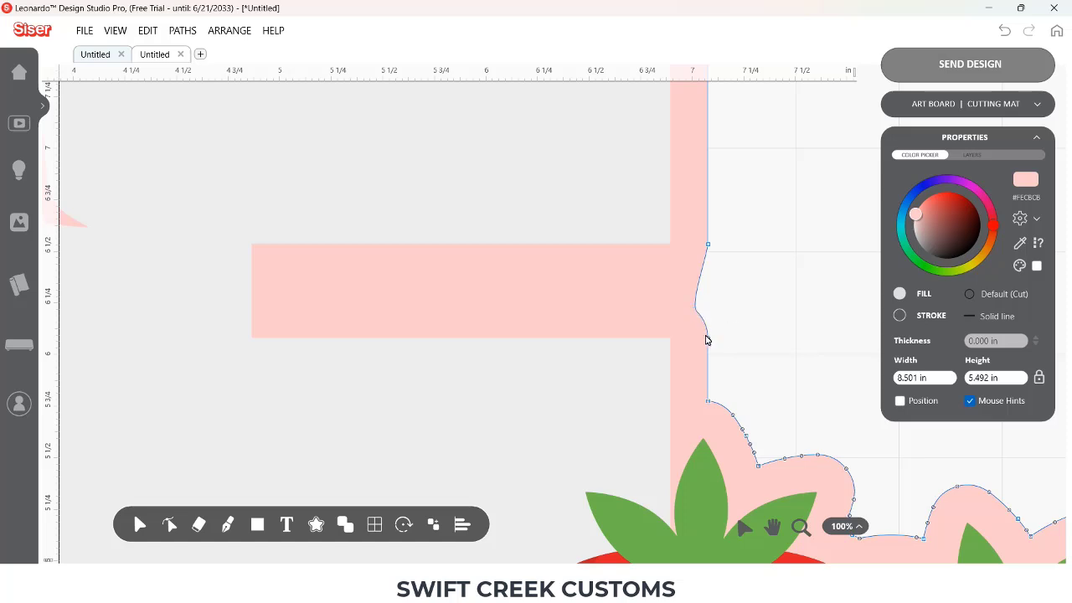
{"action": "key", "text": "Delete"}
{"action": "left_click", "coordinate": [698, 311]}
{"action": "key", "text": "Delete"}
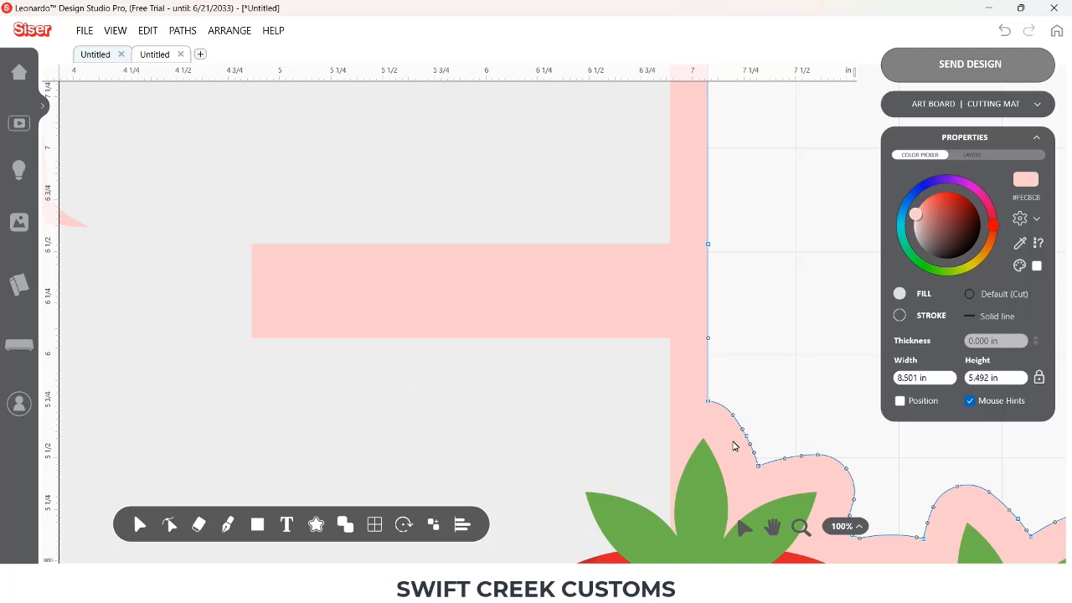
{"action": "scroll", "coordinate": [733, 446], "scroll_direction": "down", "scroll_amount": 5}
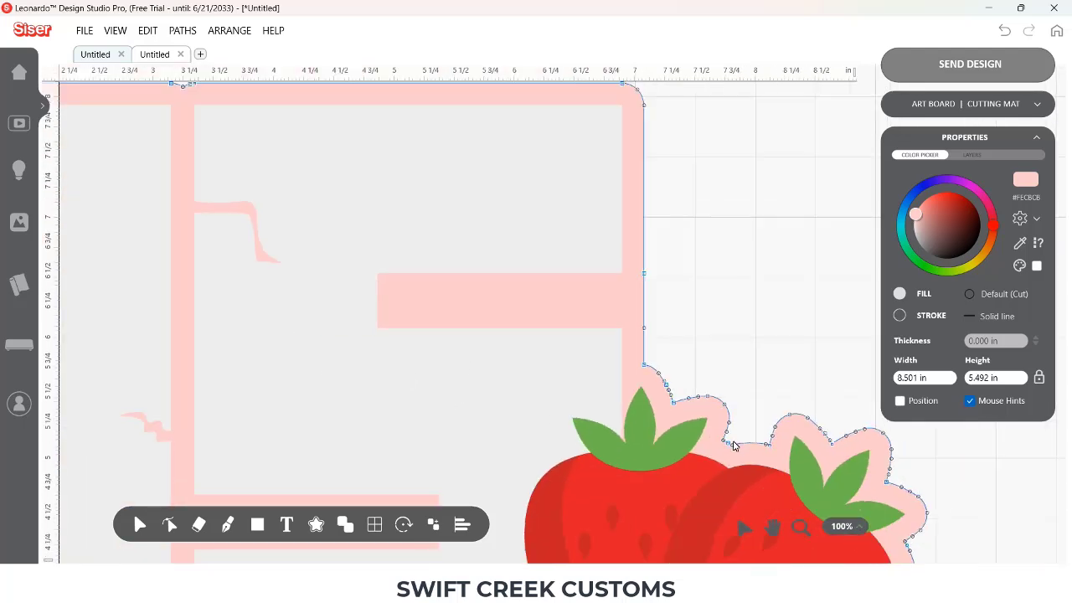
{"action": "scroll", "coordinate": [733, 446], "scroll_direction": "down", "scroll_amount": 4}
{"action": "left_click_drag", "start_coordinate": [748, 459], "coordinate": [735, 386]}
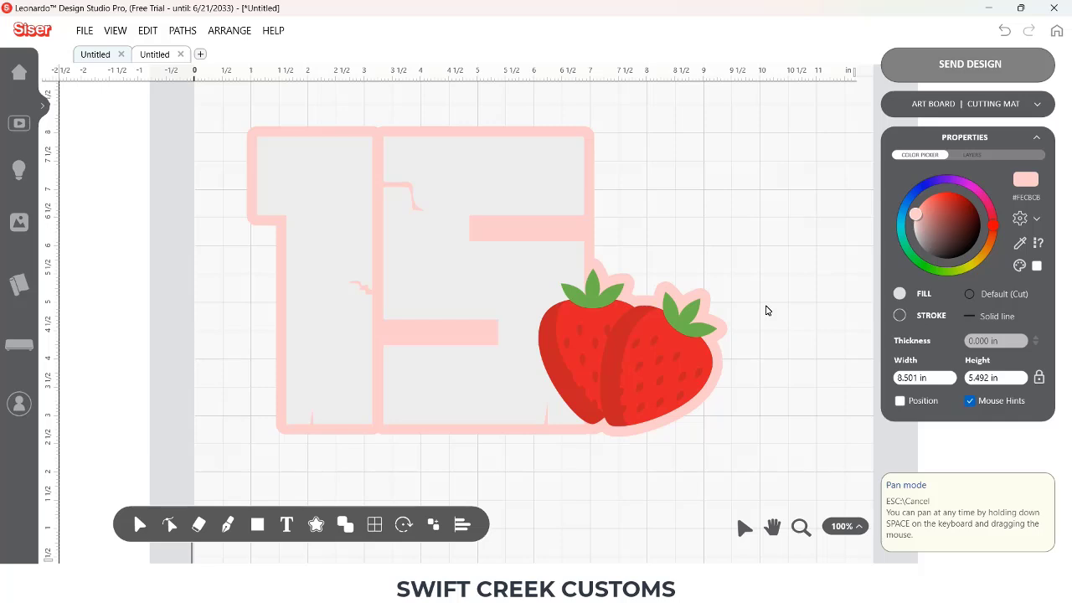
Send 'All artwork (that fits on the page)' to the cutting view, not just the selected contour.
{"action": "left_click", "coordinate": [846, 530]}
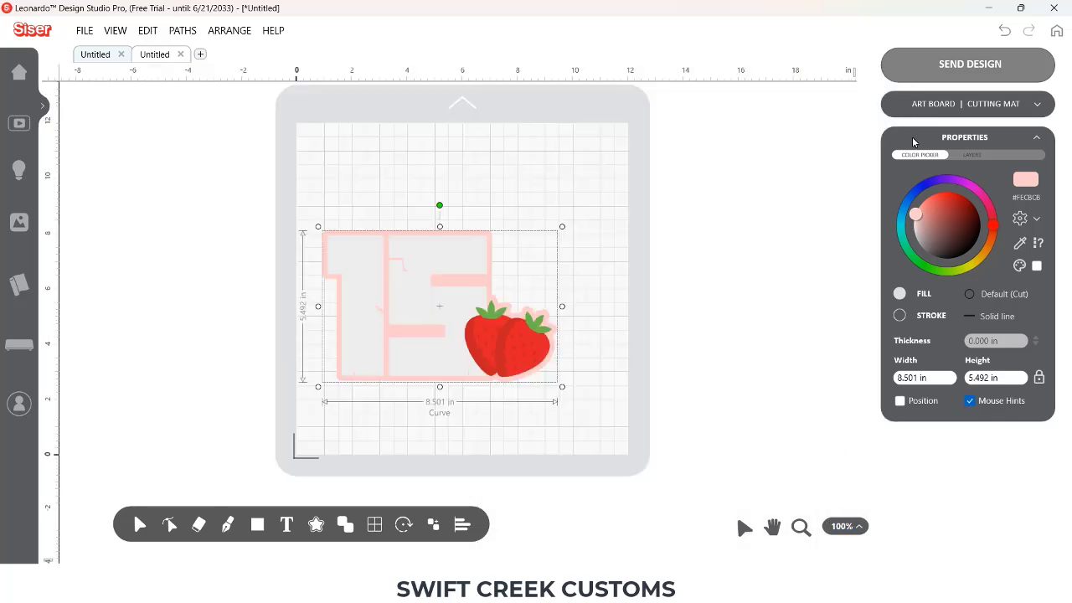
{"action": "left_click", "coordinate": [931, 66]}
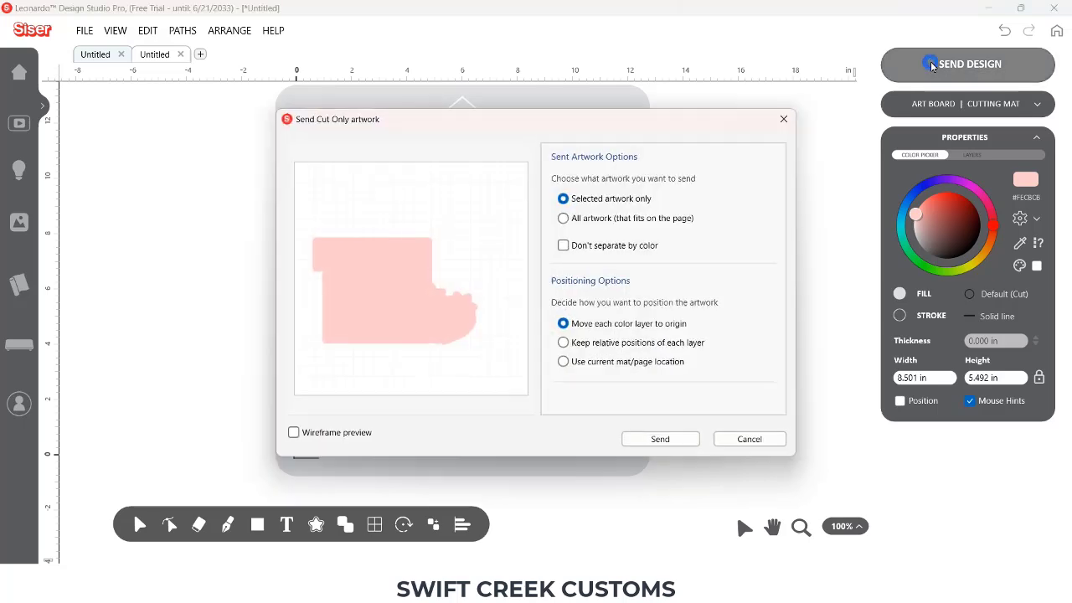
{"action": "left_click", "coordinate": [736, 442]}
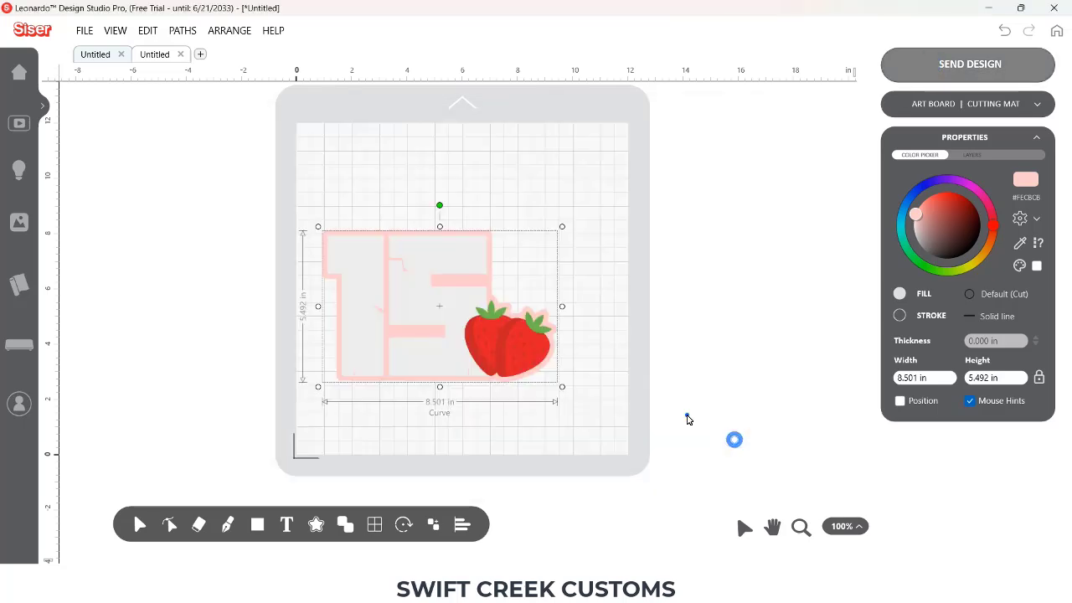
{"action": "left_click", "coordinate": [889, 67]}
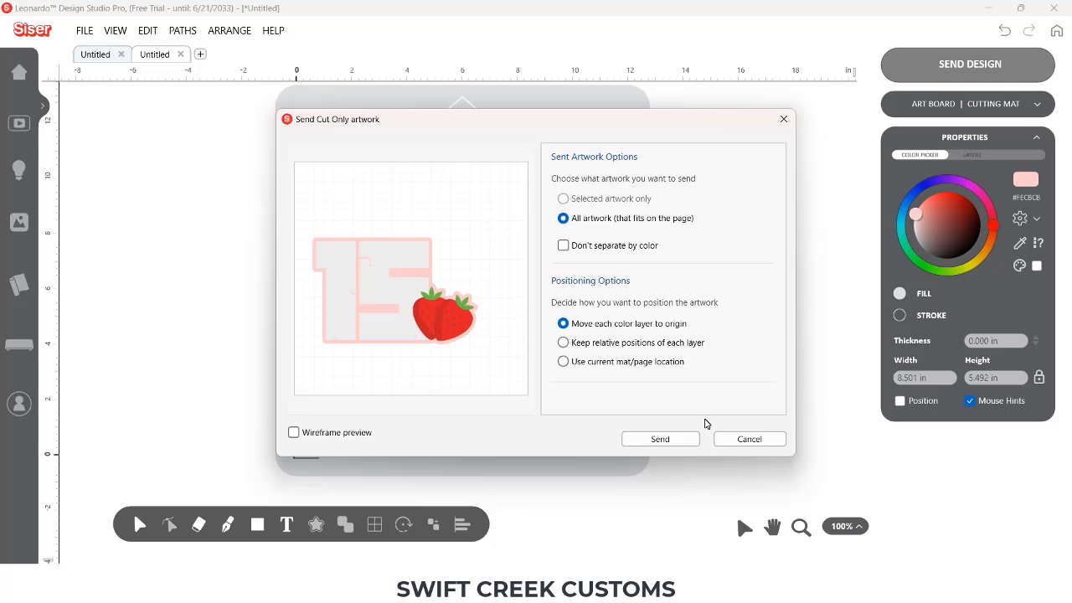
{"action": "left_click", "coordinate": [676, 439]}
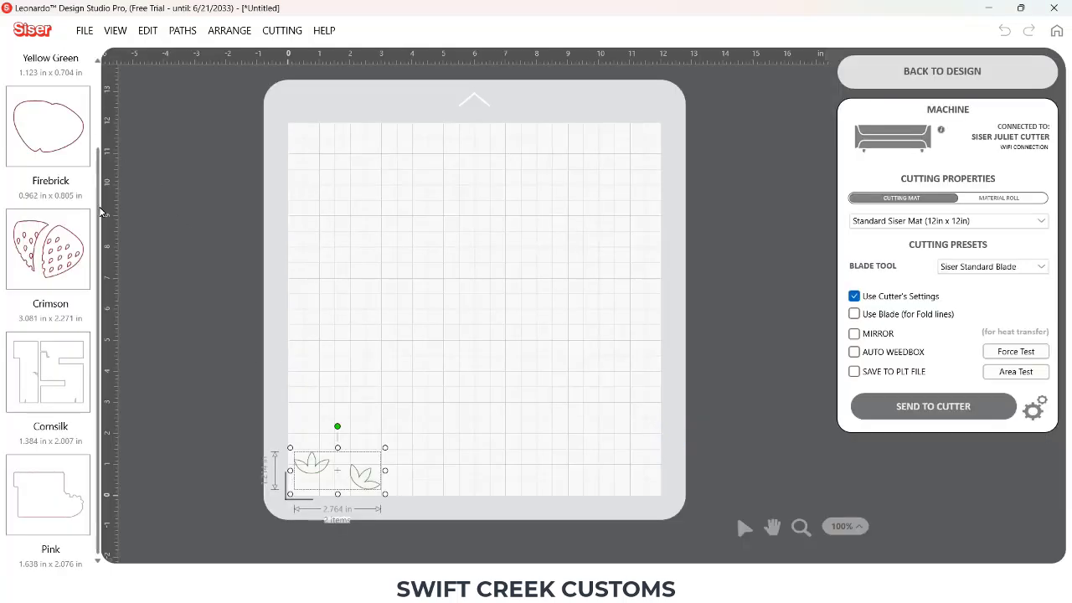
Send the Yellow Green leaf layer to the cutter with 'Advance to end of cut'.
{"action": "scroll", "coordinate": [102, 251], "scroll_direction": "up", "scroll_amount": 2}
{"action": "left_click", "coordinate": [73, 136]}
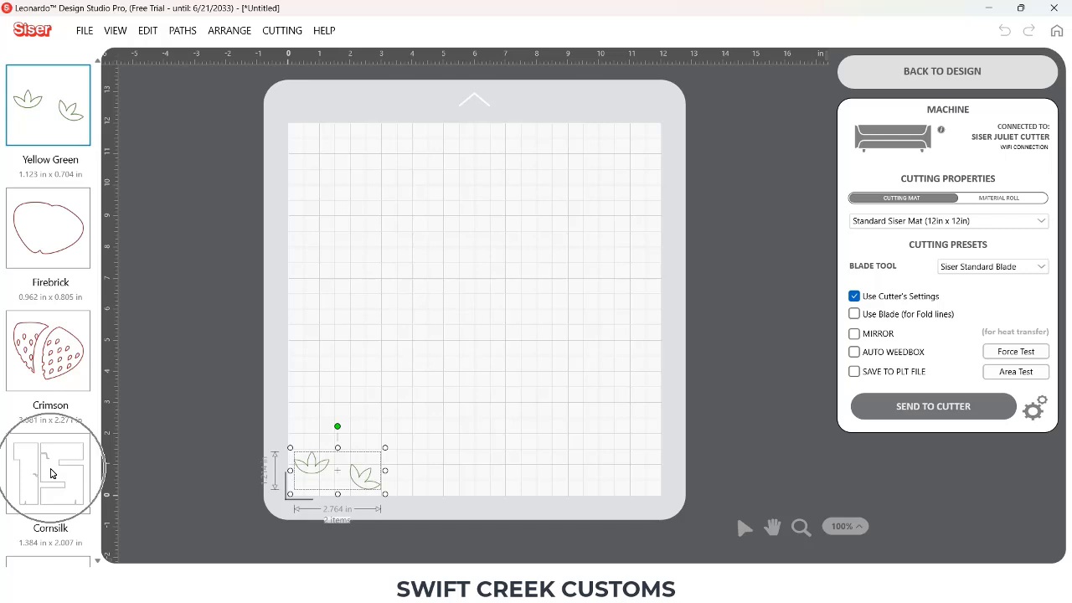
{"action": "left_click", "coordinate": [99, 366]}
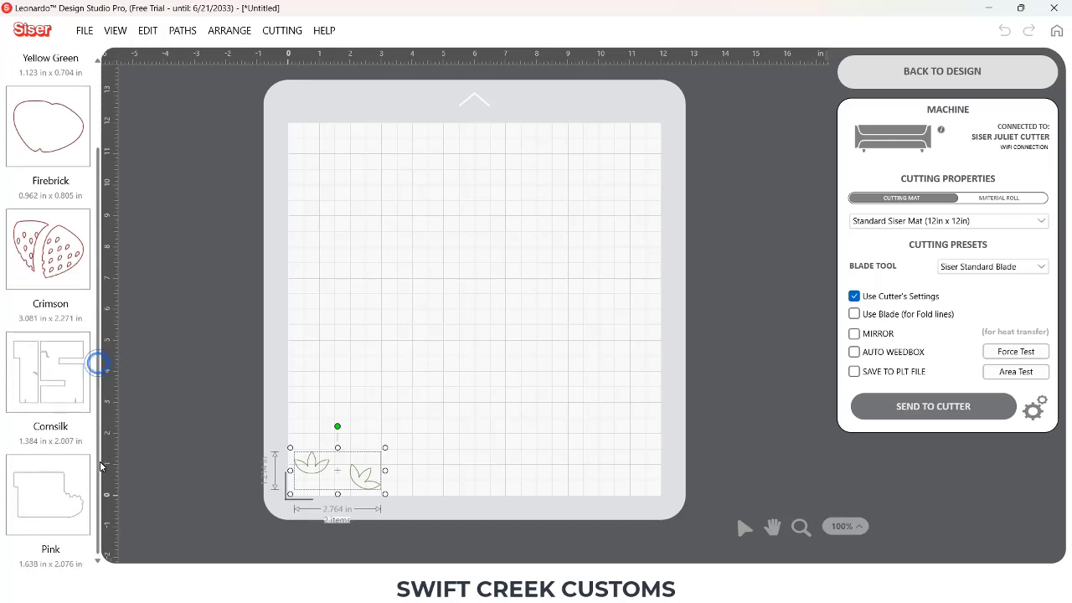
{"action": "left_click", "coordinate": [59, 514]}
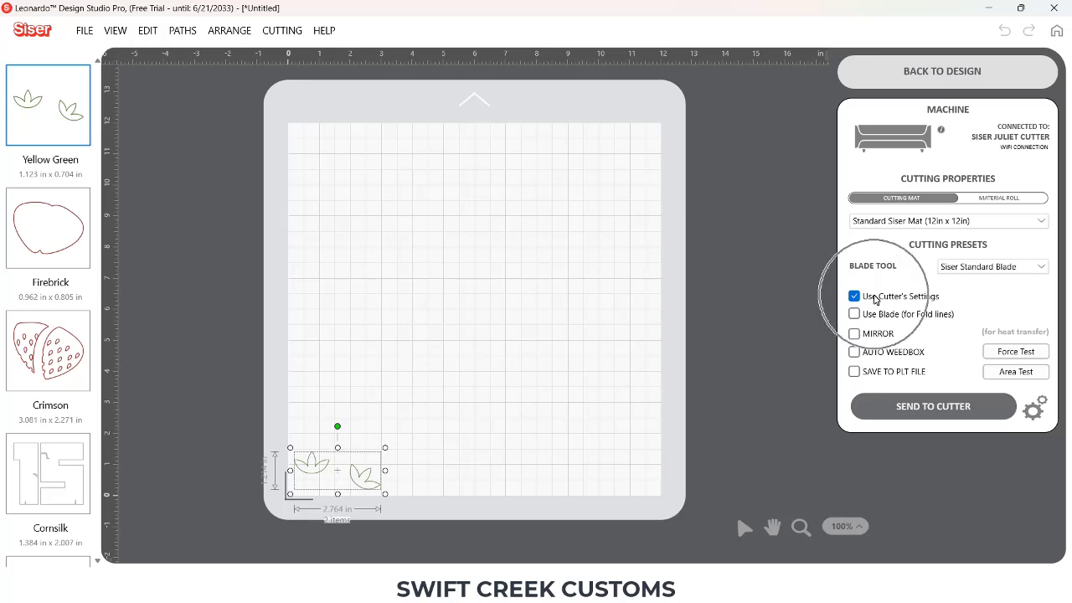
{"action": "left_click", "coordinate": [910, 417]}
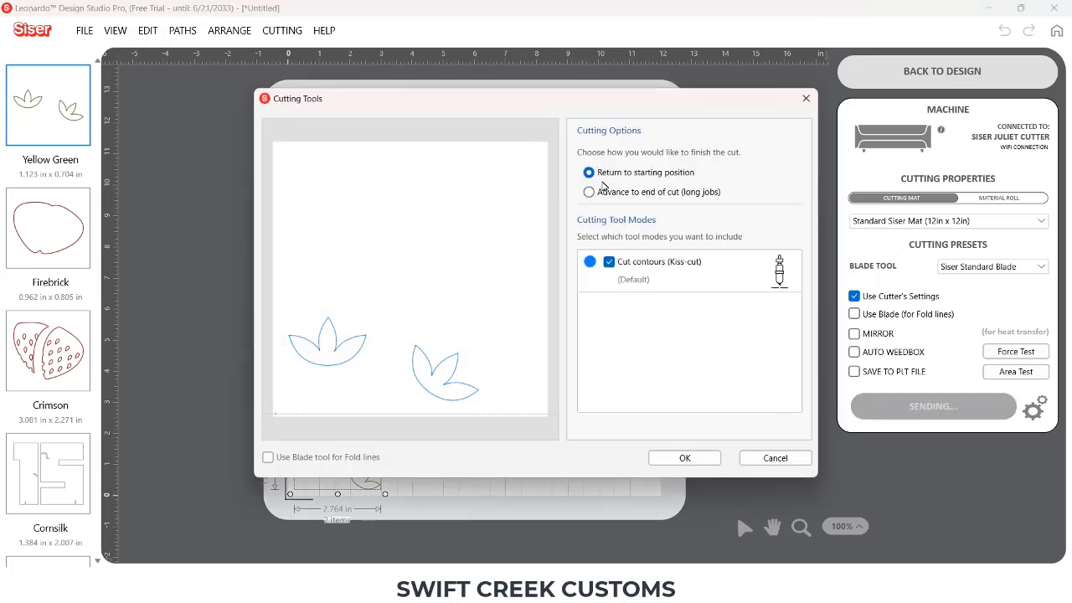
{"action": "left_click", "coordinate": [589, 193]}
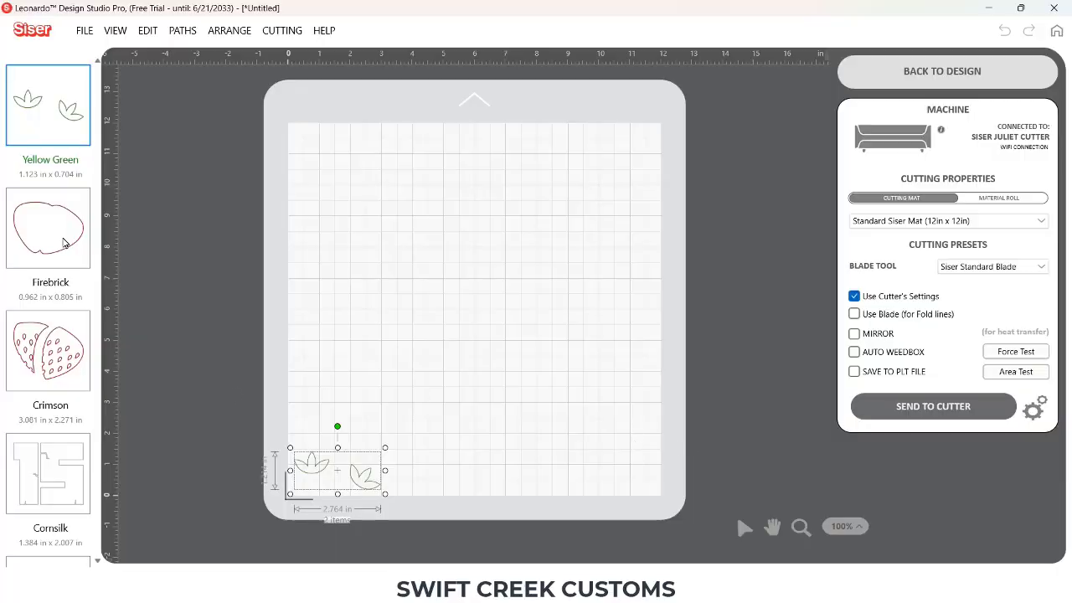
Cut the Firebrick strawberry layer with 'Advance to end of cut' and confirm.
{"action": "left_click", "coordinate": [63, 241]}
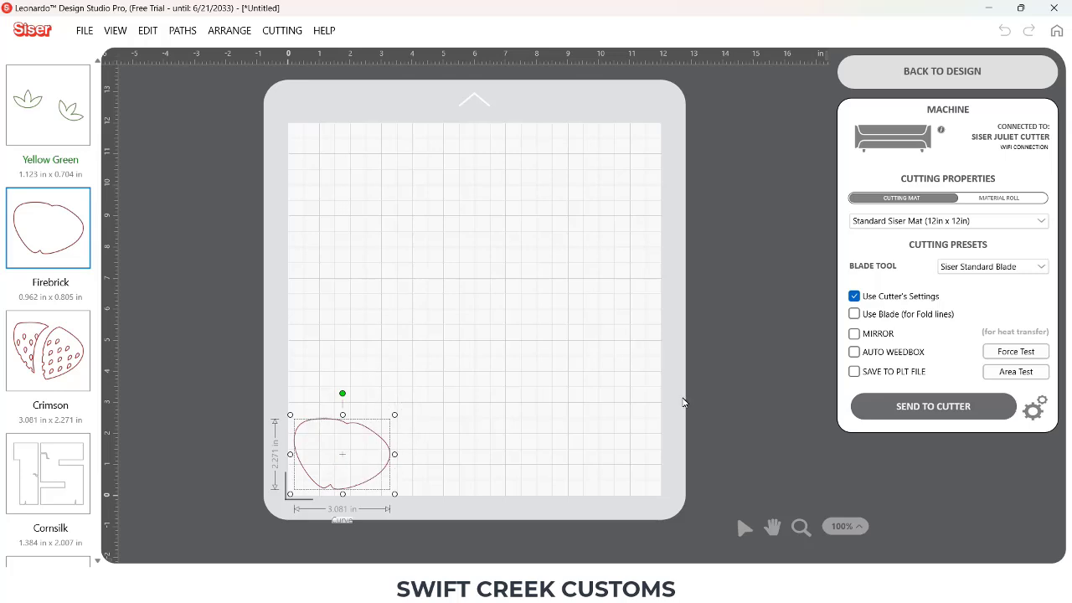
{"action": "left_click", "coordinate": [893, 407]}
{"action": "left_click", "coordinate": [588, 192]}
{"action": "left_click", "coordinate": [682, 460]}
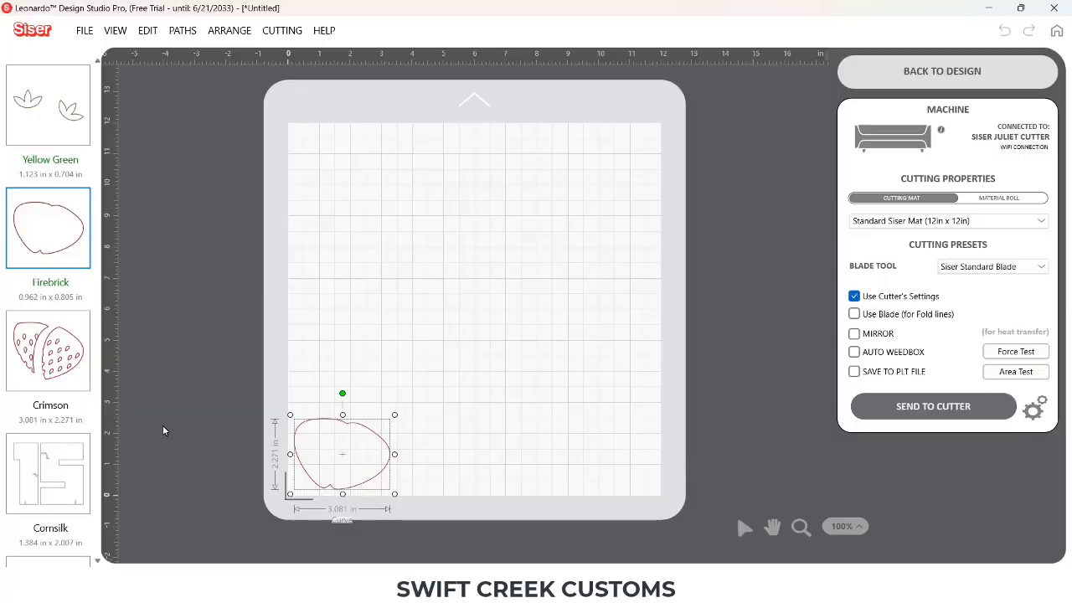
Send the Crimson strawberry layer to the cutter, then select the Cornsilk 15 layer.
{"action": "left_click", "coordinate": [72, 360]}
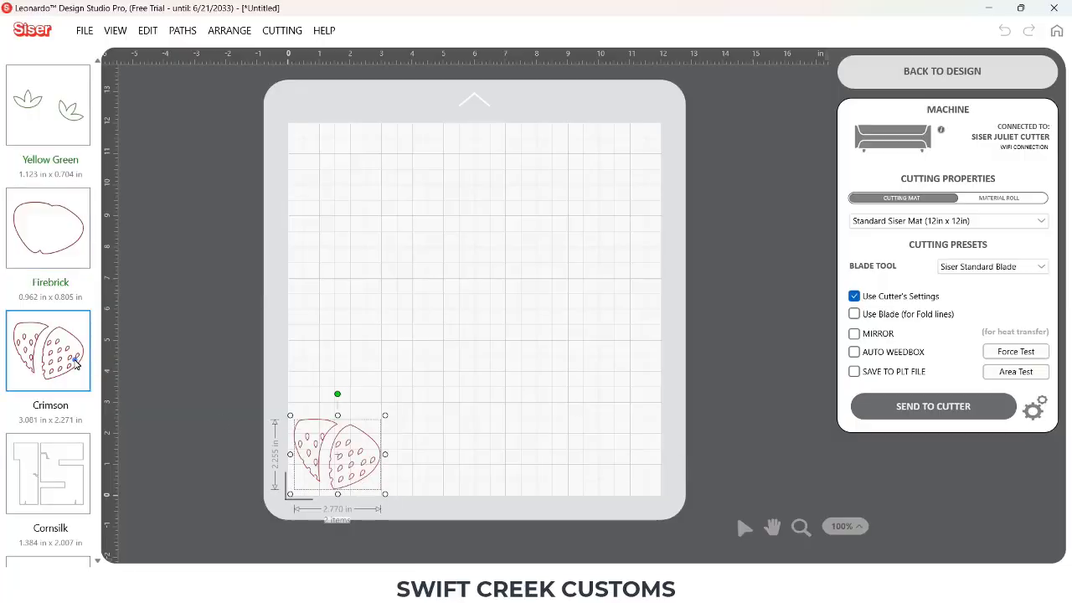
{"action": "left_click", "coordinate": [966, 408]}
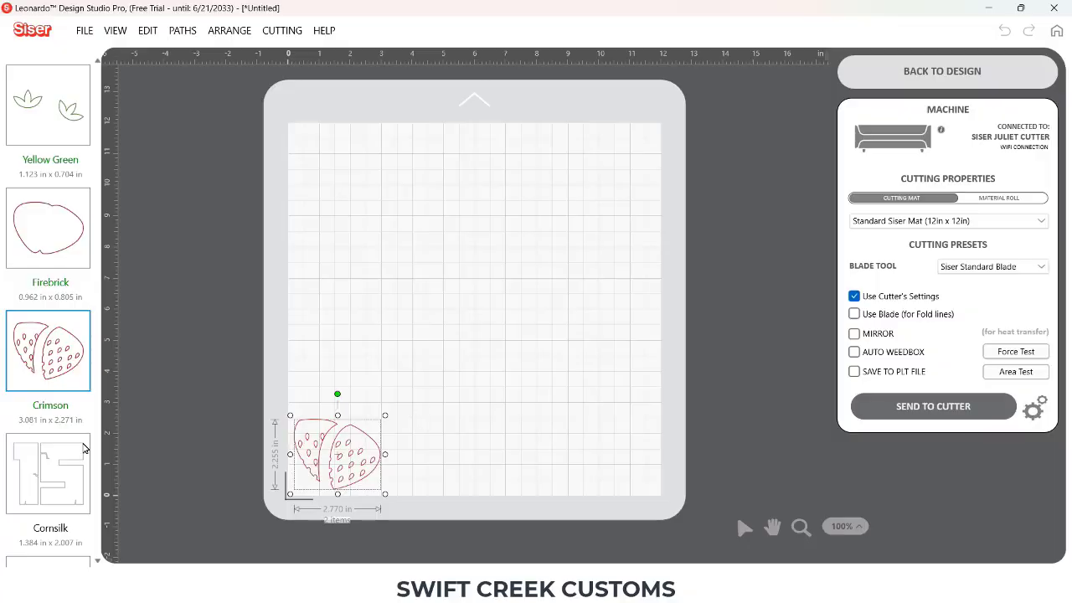
{"action": "left_click", "coordinate": [46, 479]}
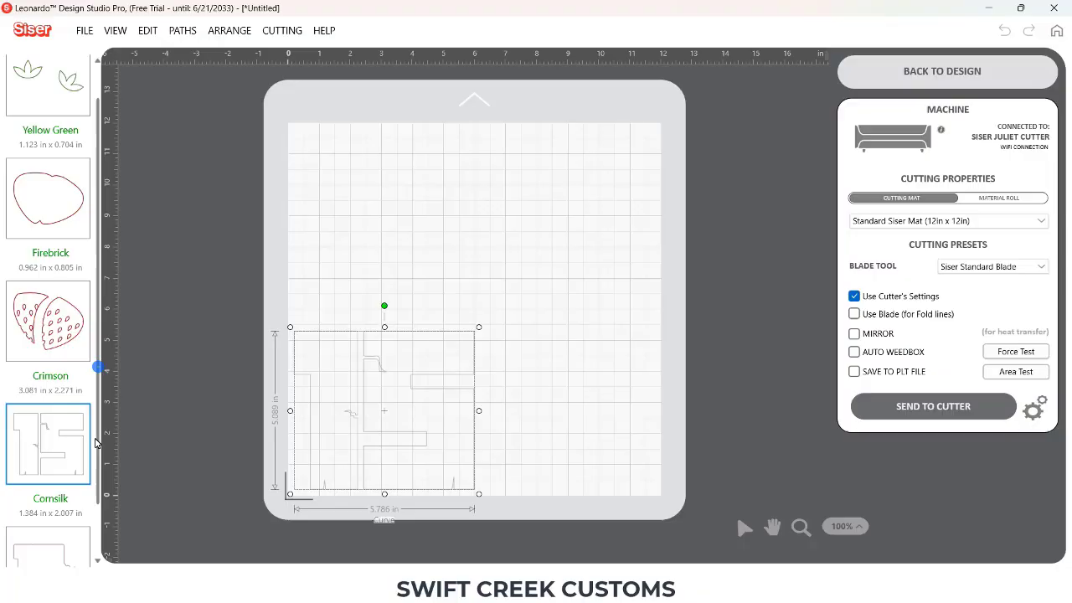
Cut the Pink contour layer with the cutter set to 'Return to starting position'.
{"action": "scroll", "coordinate": [96, 443], "scroll_direction": "down", "scroll_amount": 1}
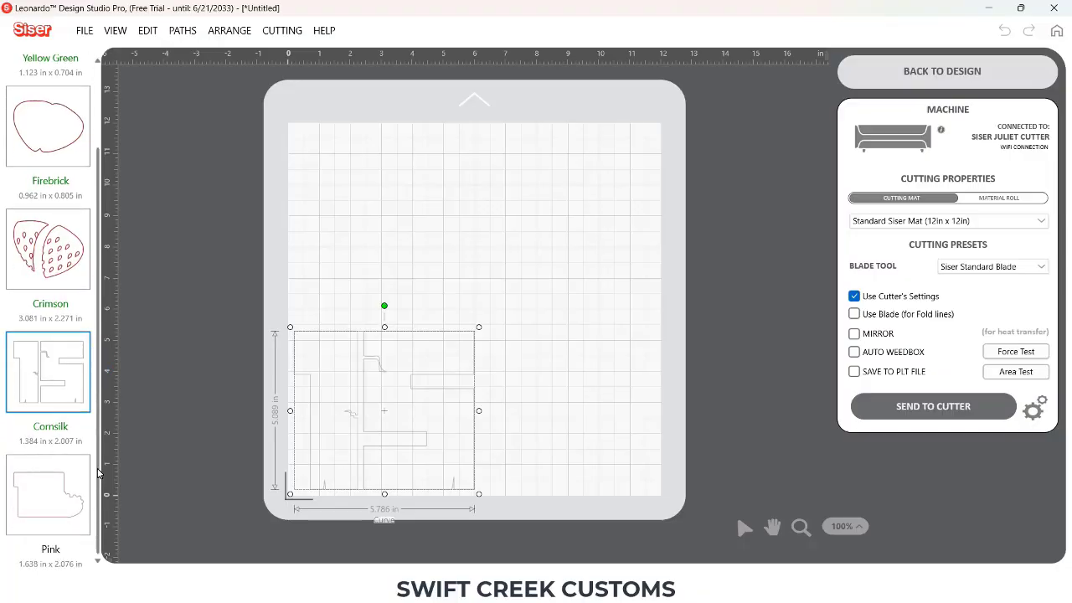
{"action": "left_click", "coordinate": [36, 496]}
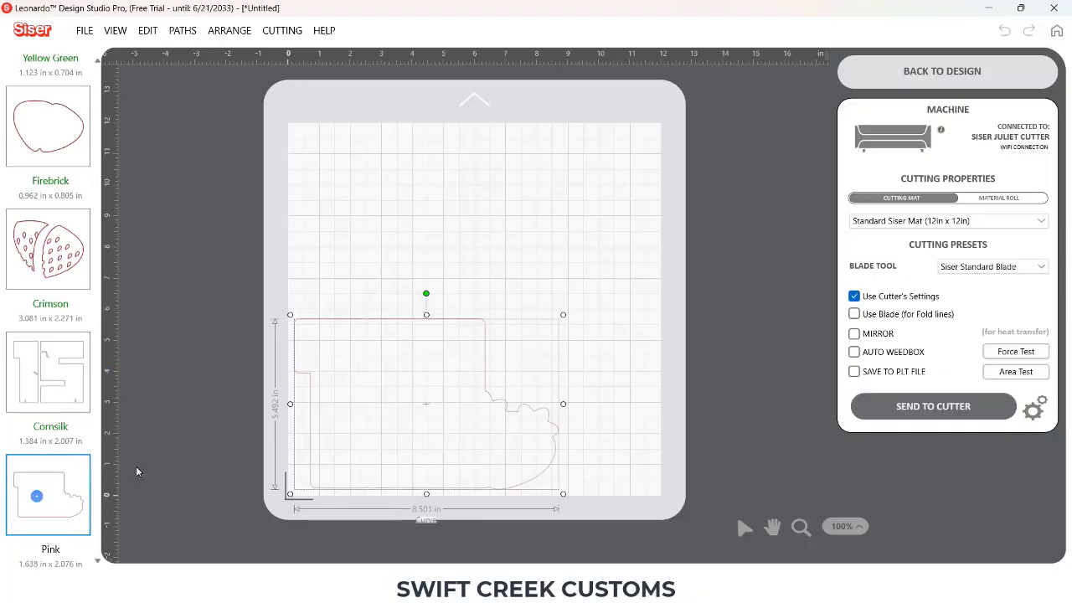
{"action": "left_click", "coordinate": [914, 410]}
{"action": "left_click", "coordinate": [589, 193]}
{"action": "left_click", "coordinate": [590, 173]}
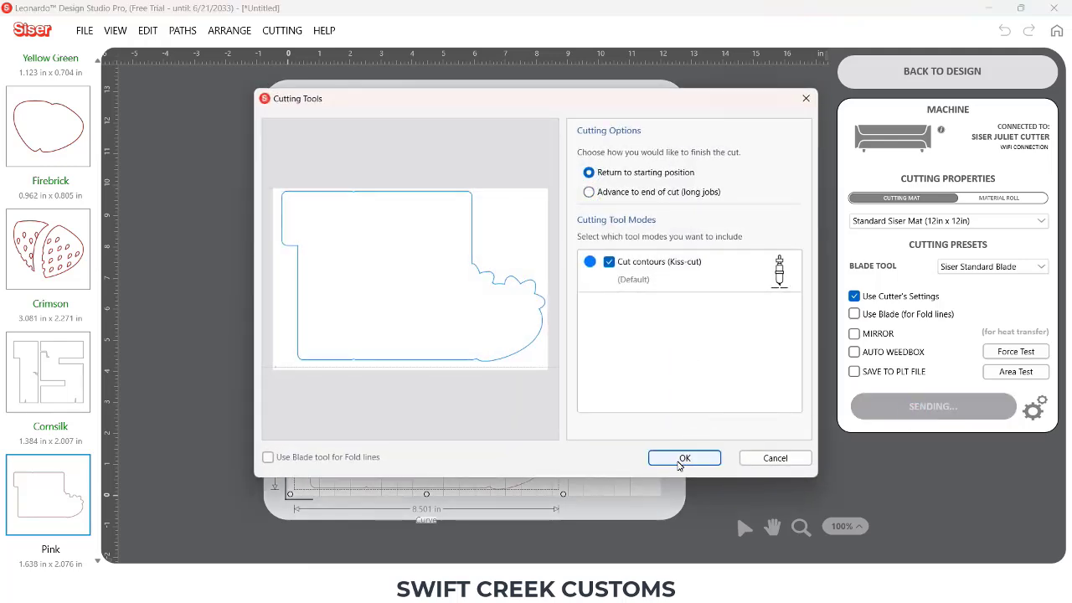
{"action": "left_click", "coordinate": [684, 457]}
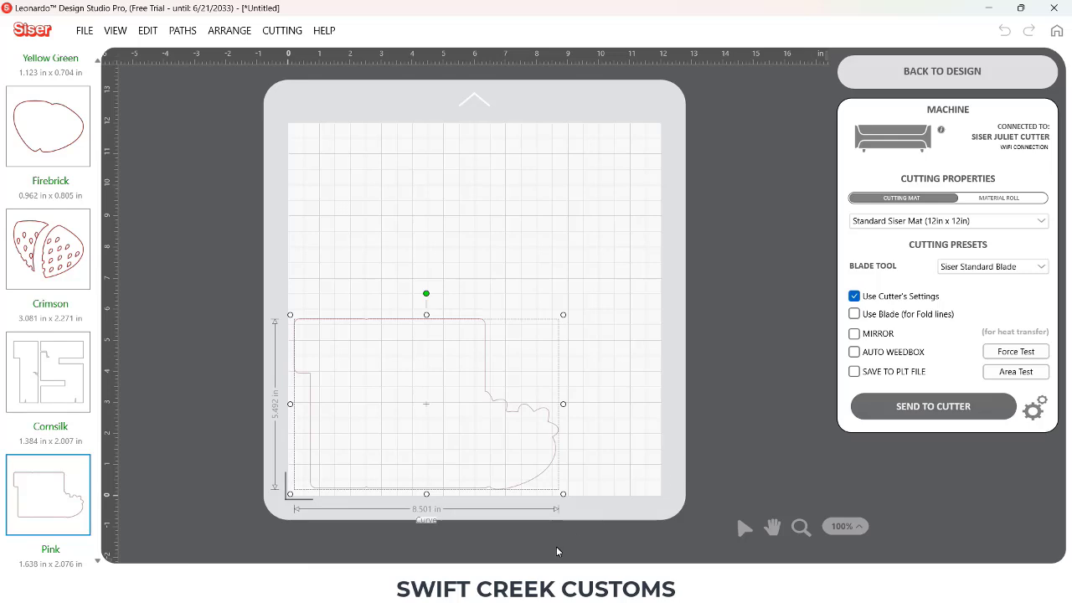